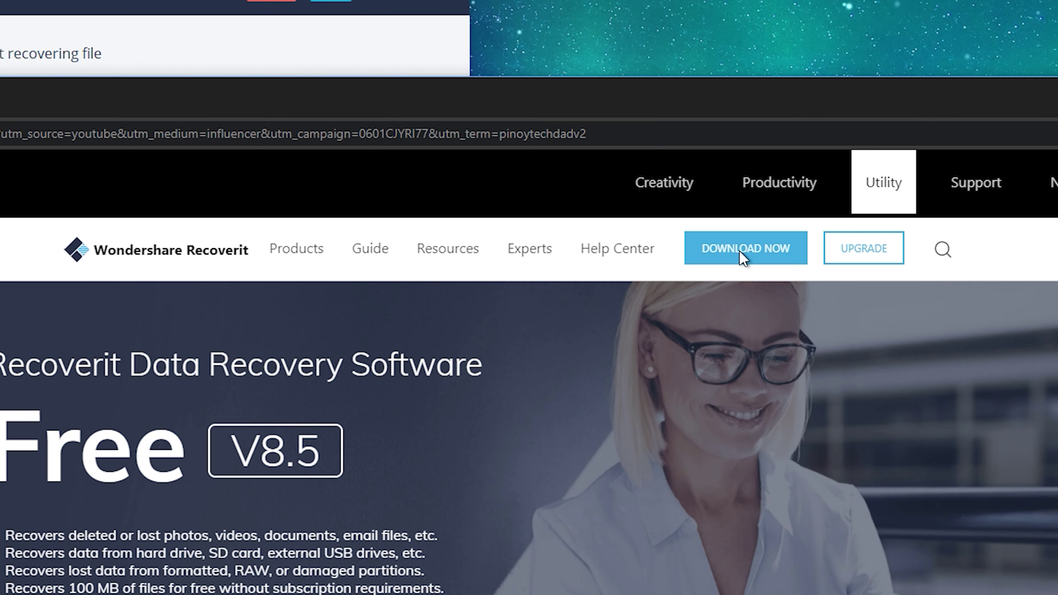
Step: Download and run the Recoverit installer, approve the UAC prompt, then close the installer window
click(742, 256)
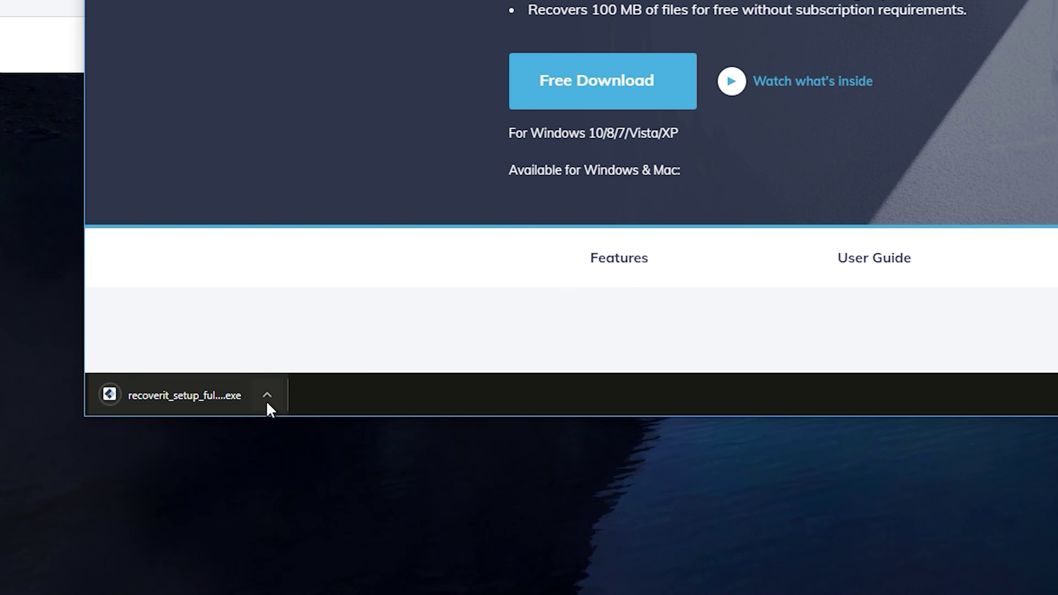
click(146, 402)
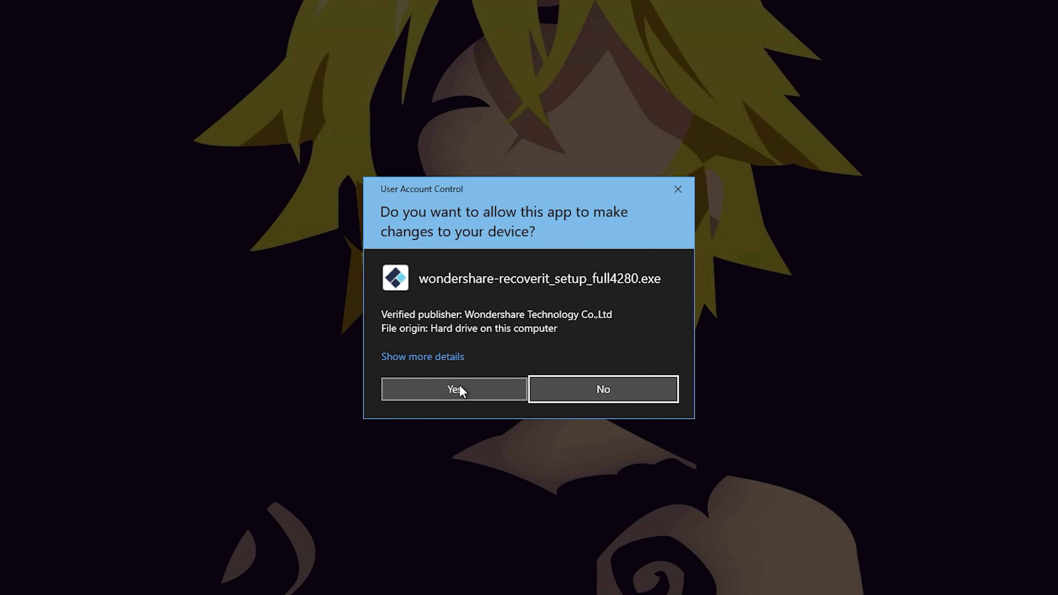
click(461, 391)
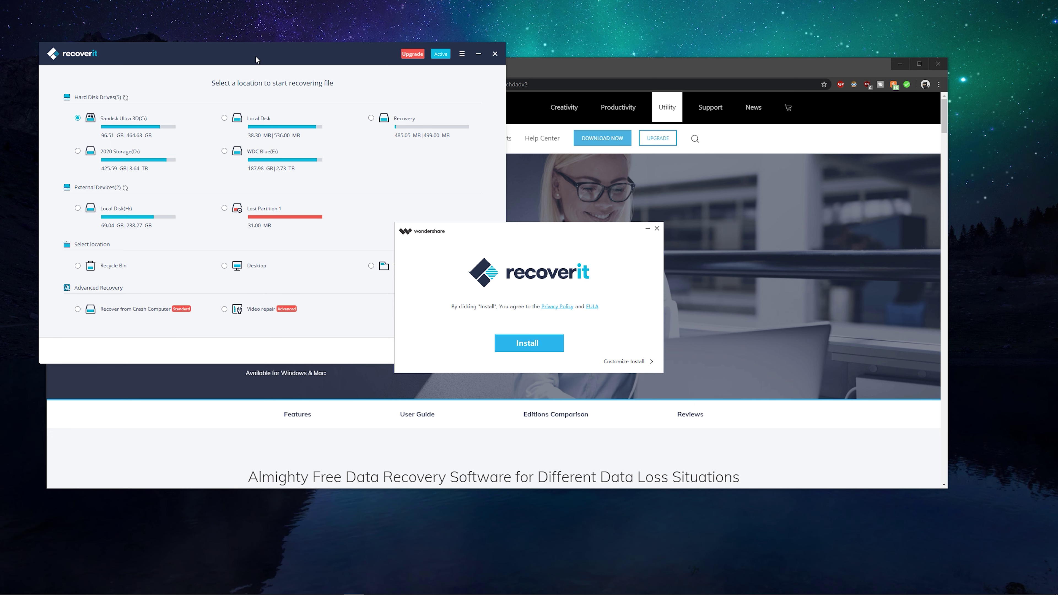
mouse_move(256, 56)
mouse_down()
mouse_move(284, 91)
mouse_move(269, 55)
mouse_move(253, 56)
mouse_up()
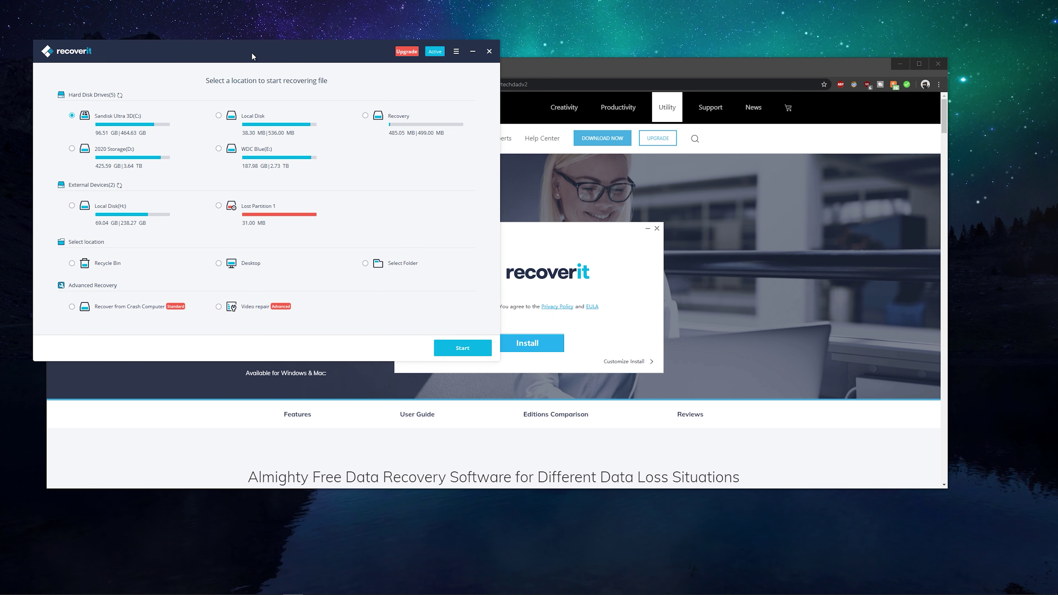
drag(570, 247, 615, 241)
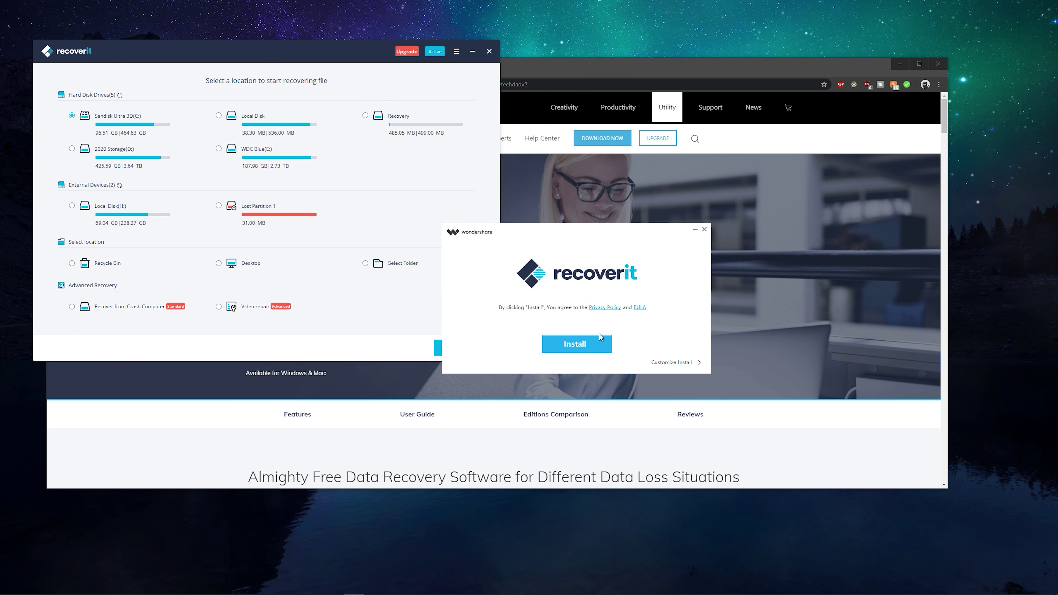
click(703, 230)
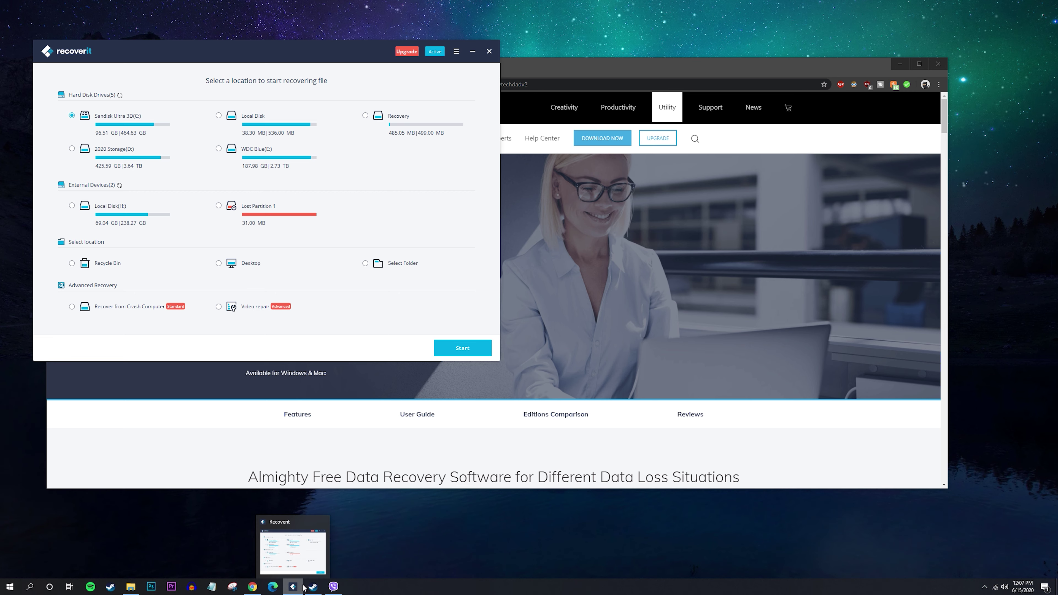
Step: In the Enhanced folder, preview and then delete LOVE LOVE LOVE cropped.jpg
click(131, 587)
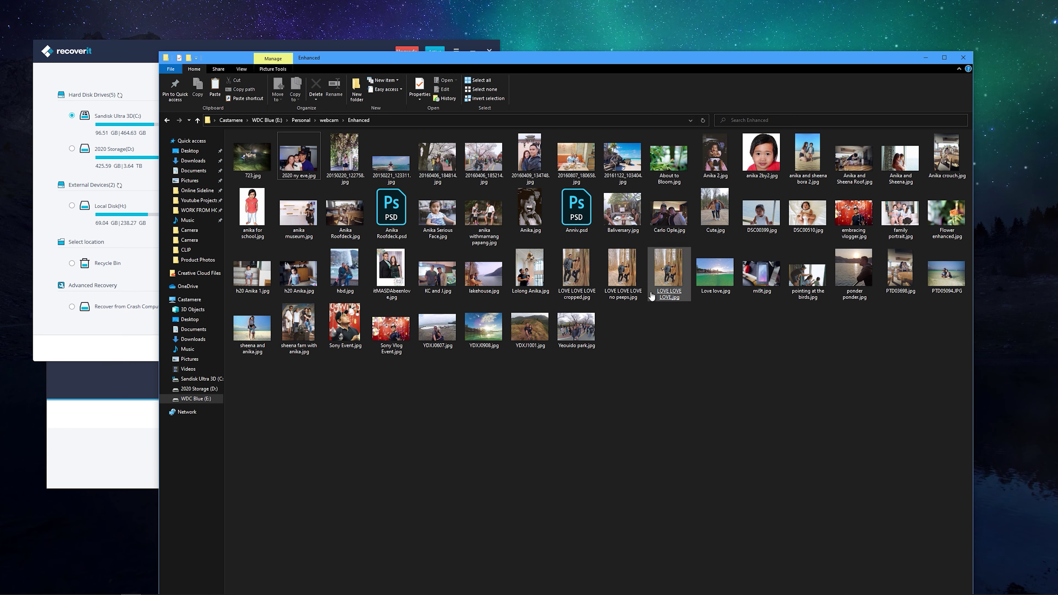
double_click(578, 269)
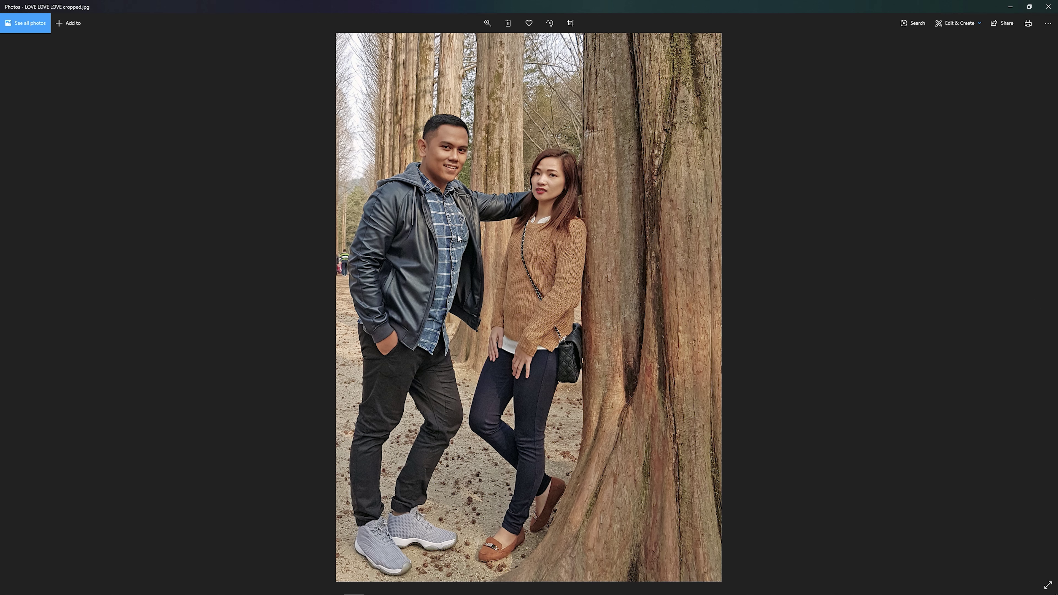
click(1048, 6)
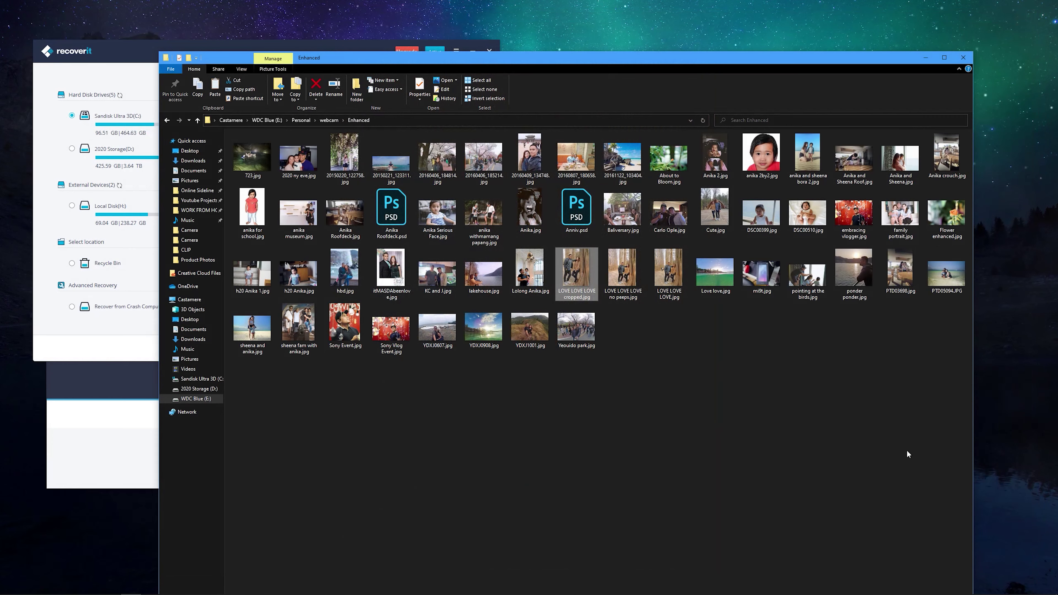
right_click(585, 278)
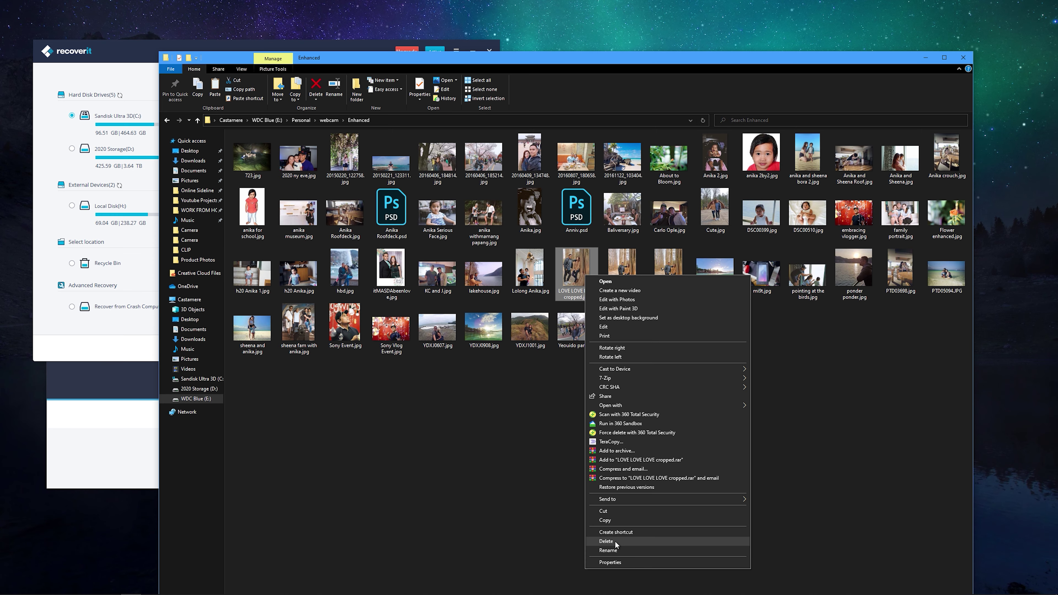
click(606, 541)
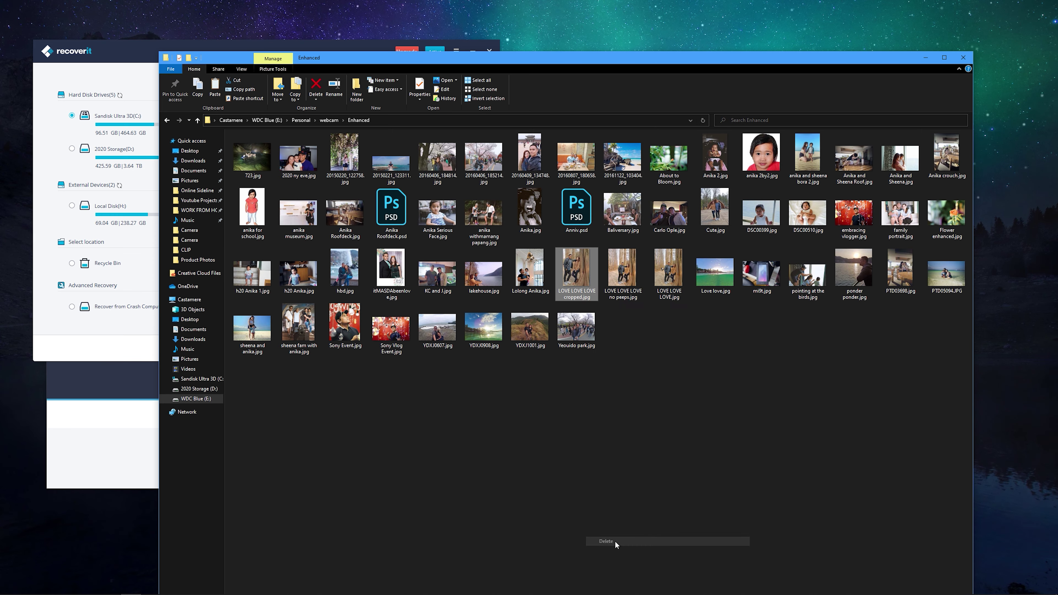
Step: Preview and then delete anika and sheena bora 2.jpg
double_click(807, 155)
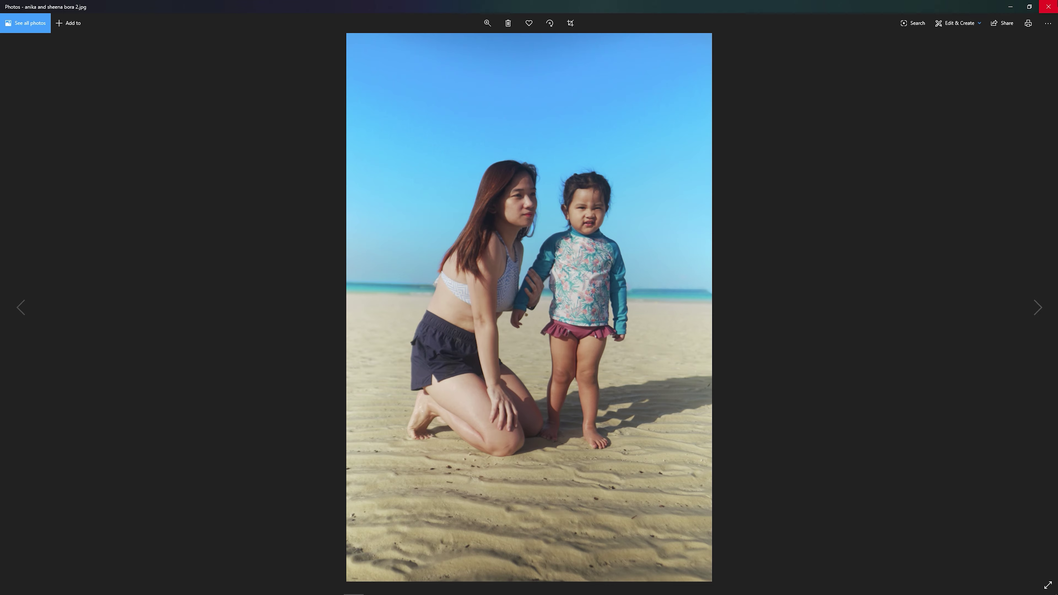
click(1048, 7)
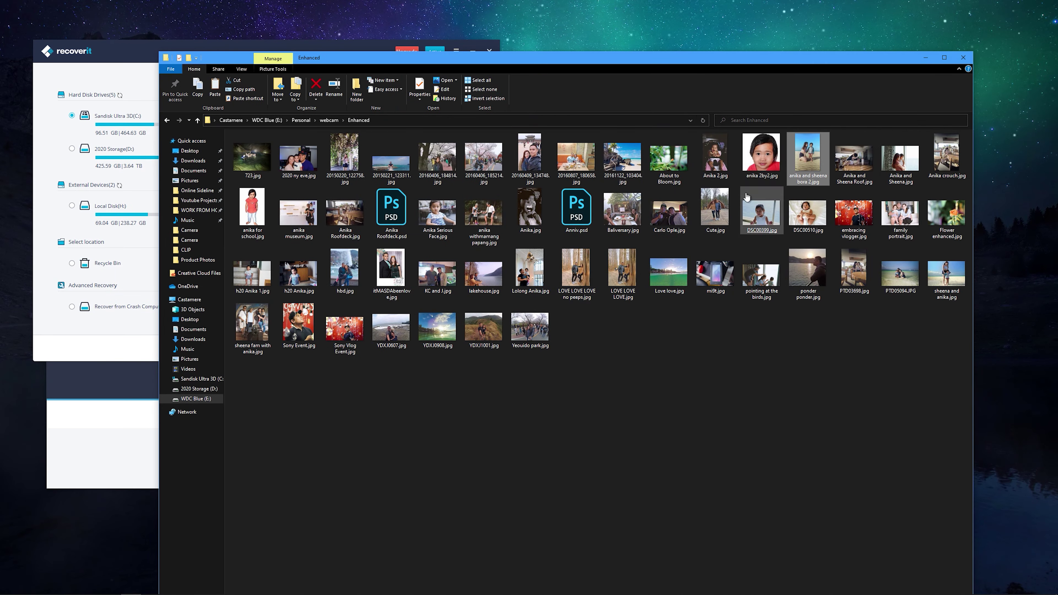
right_click(802, 138)
click(806, 402)
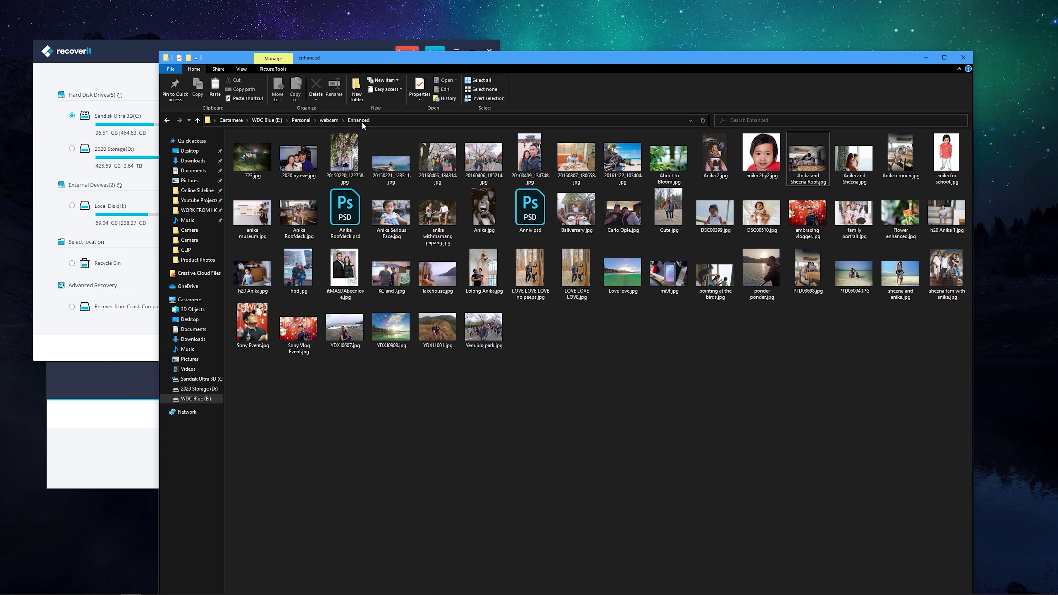
Step: Go to the Recycle Bin and look over the deleted LOVE LOVE LOVE cropped.jpg there
click(423, 120)
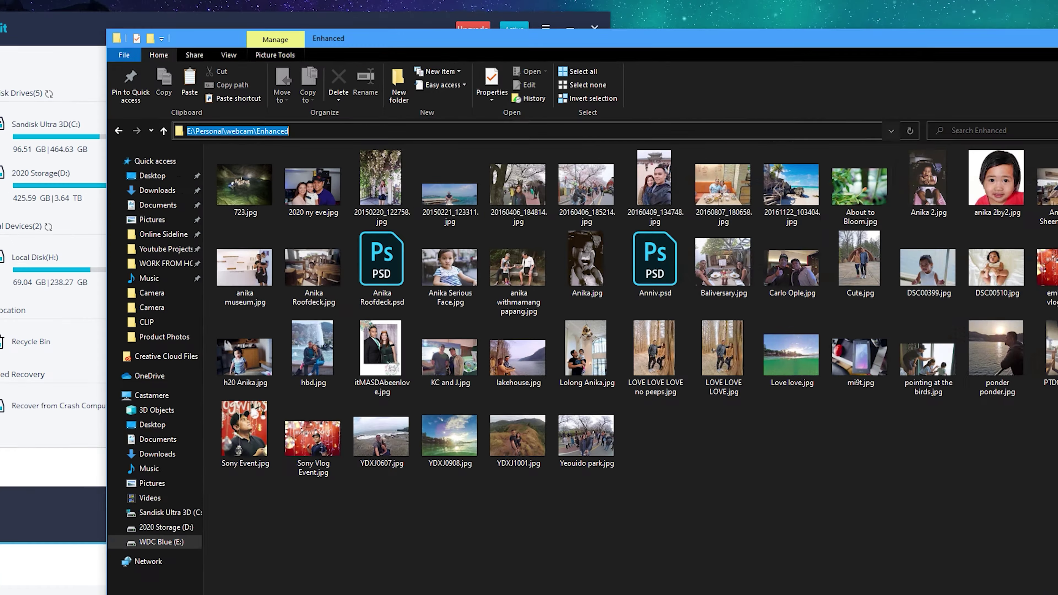
text(re)
click(284, 193)
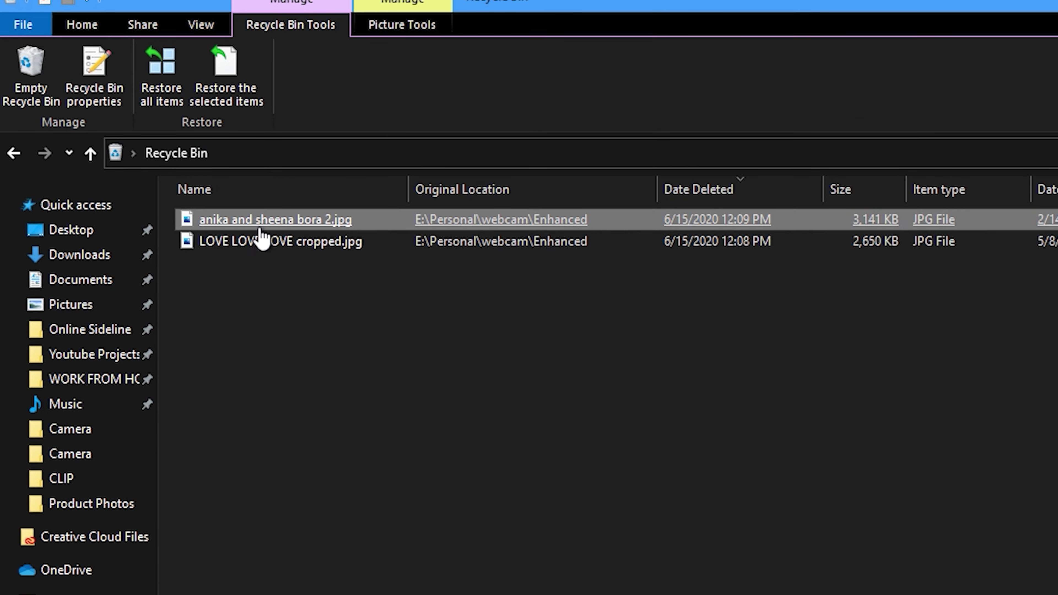
mouse_move(261, 249)
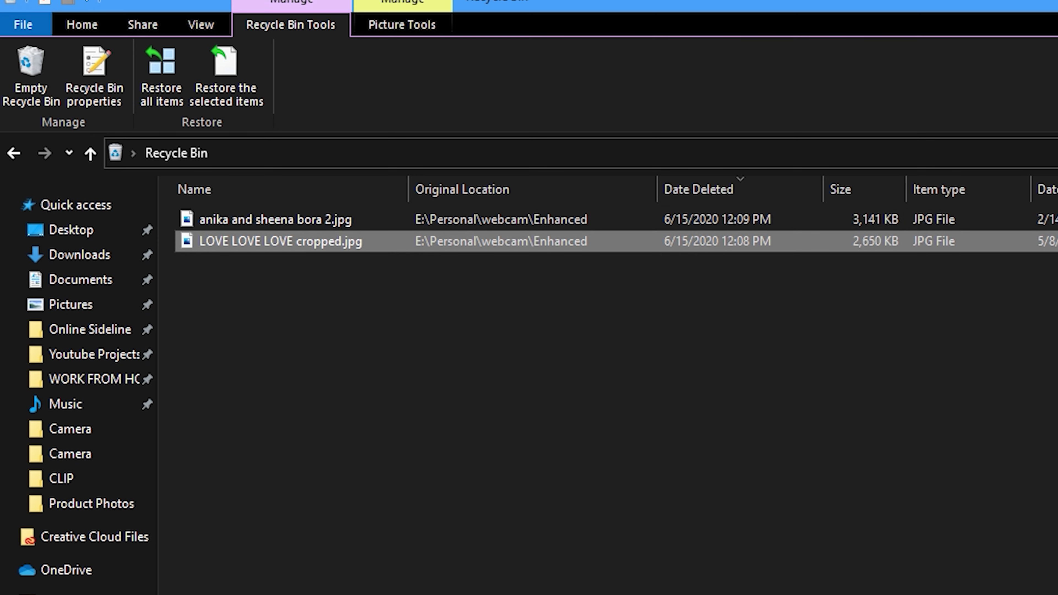
right_click(510, 423)
click(305, 241)
right_click(304, 241)
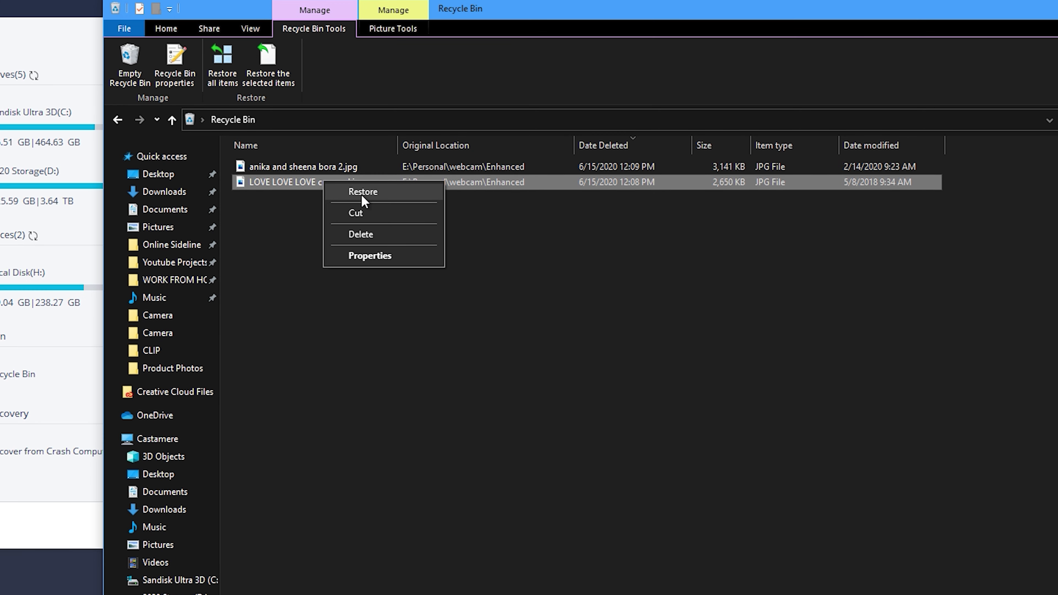
click(304, 383)
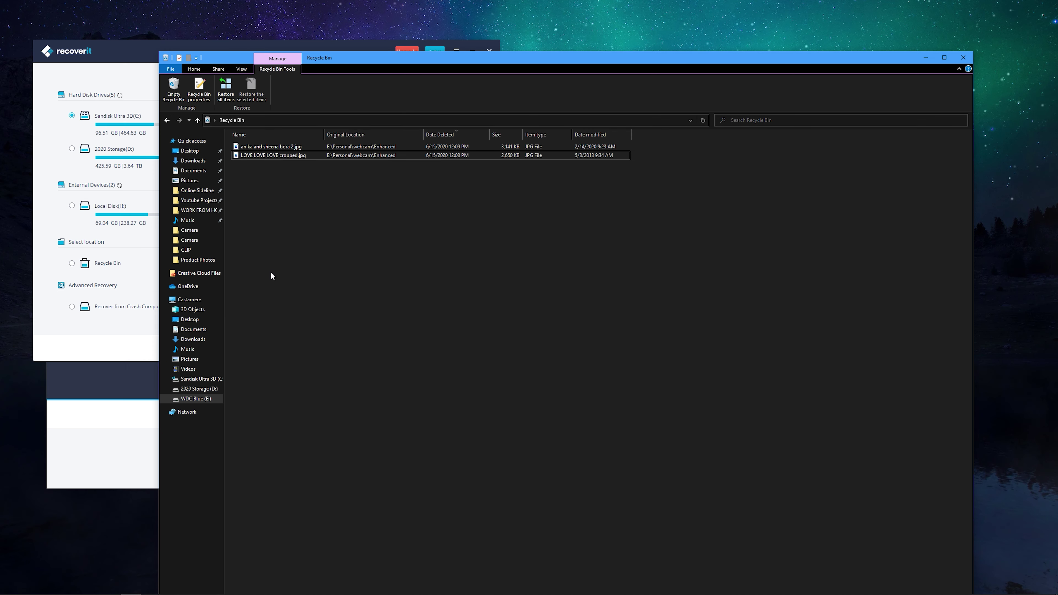
Step: Empty the Recycle Bin, confirming permanent deletion of the 2 items
right_click(281, 254)
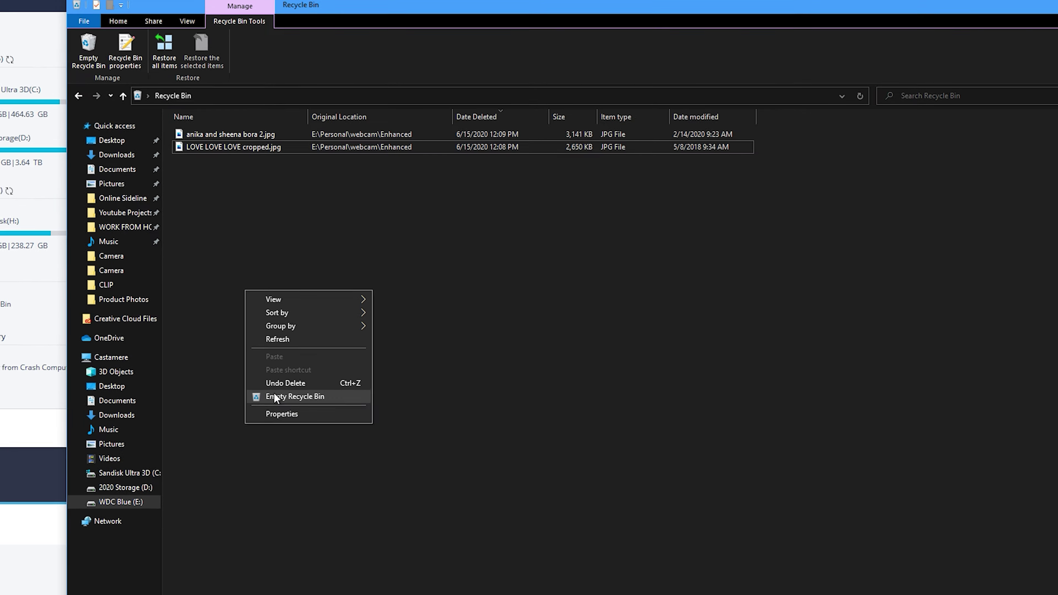
click(255, 453)
click(660, 418)
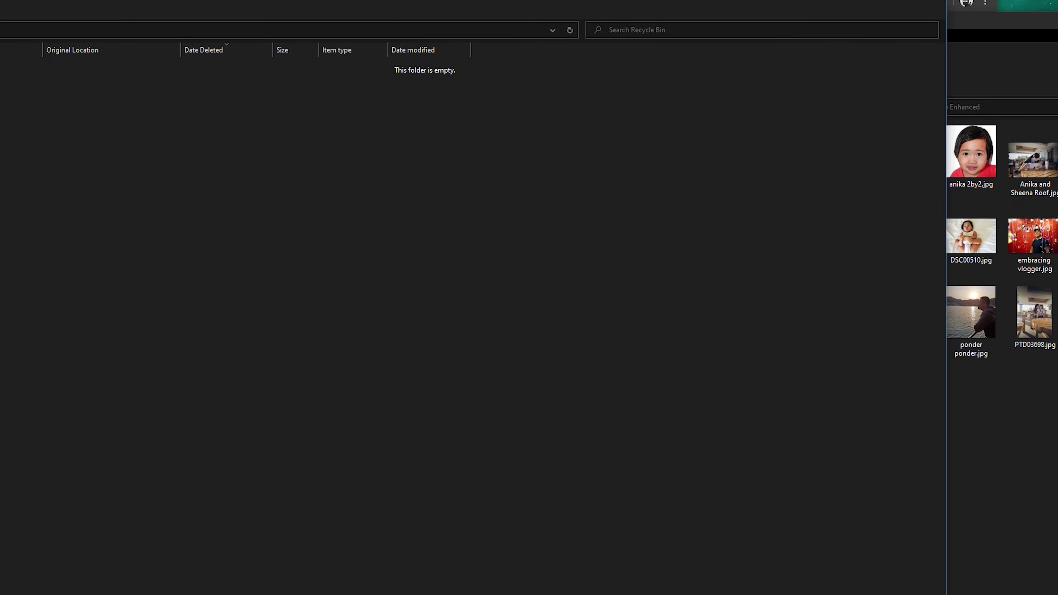
click(933, 8)
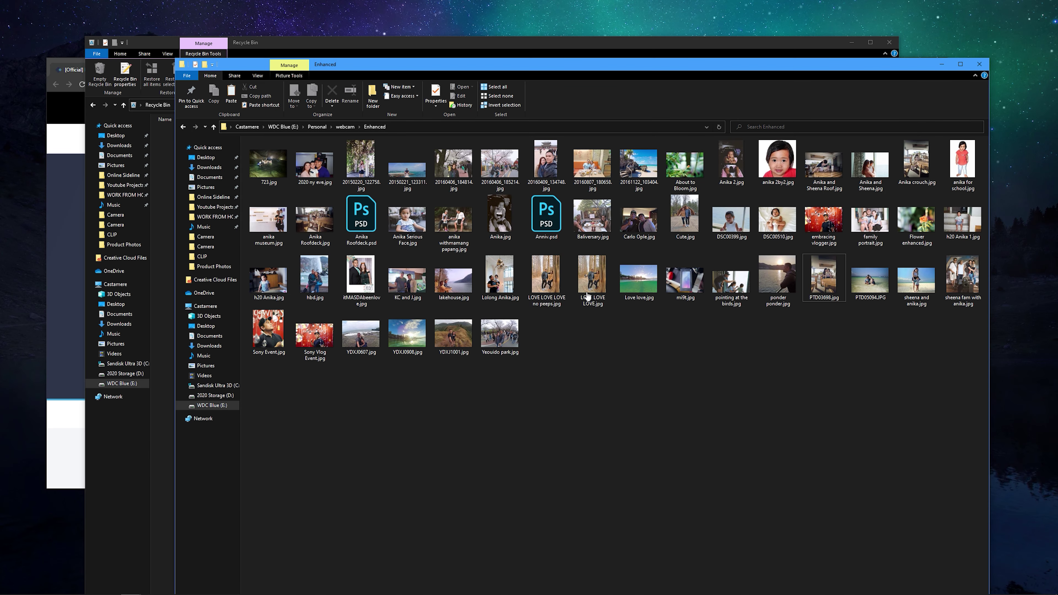
click(191, 44)
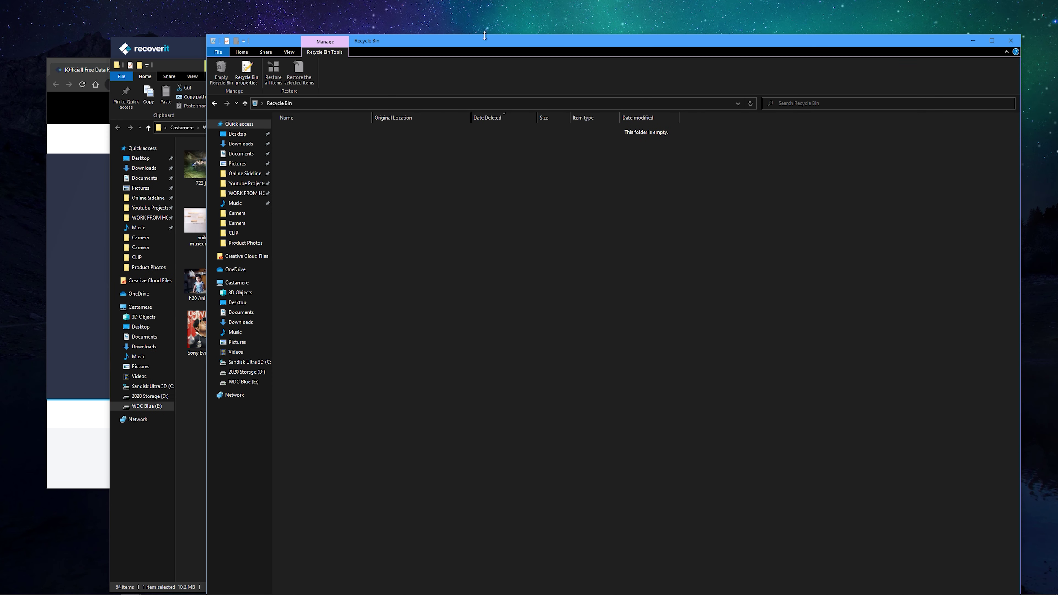
Step: Switch to Recoverit and start a scan of the Recycle Bin location
click(313, 587)
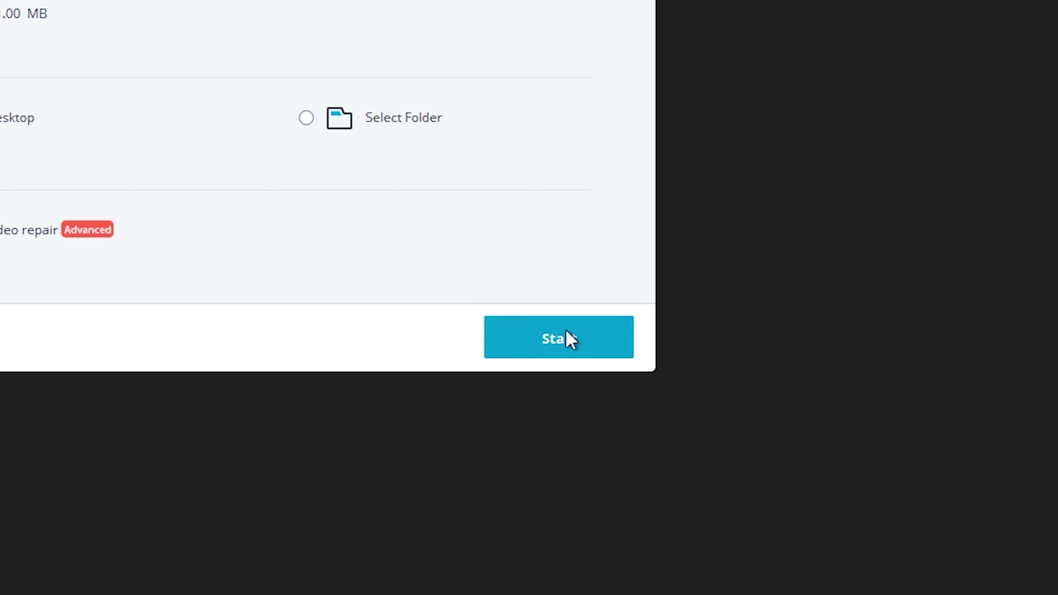
click(571, 338)
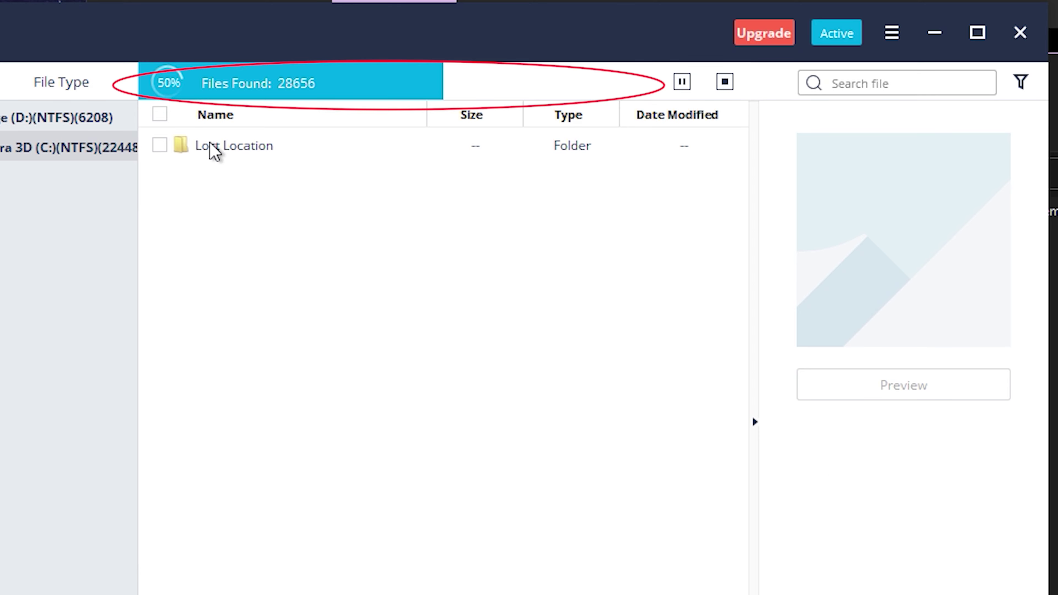
Step: Open the JPG folder under the File Type view and browse the found photos
click(47, 86)
double_click(204, 210)
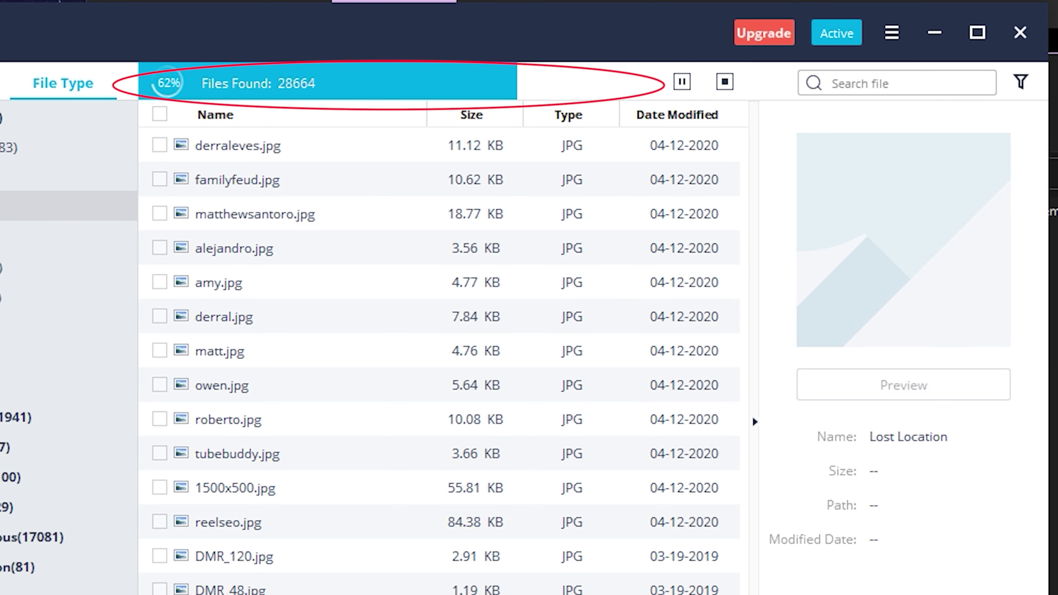
click(223, 325)
scroll(347, 482, down, 4)
scroll(345, 484, down, 2)
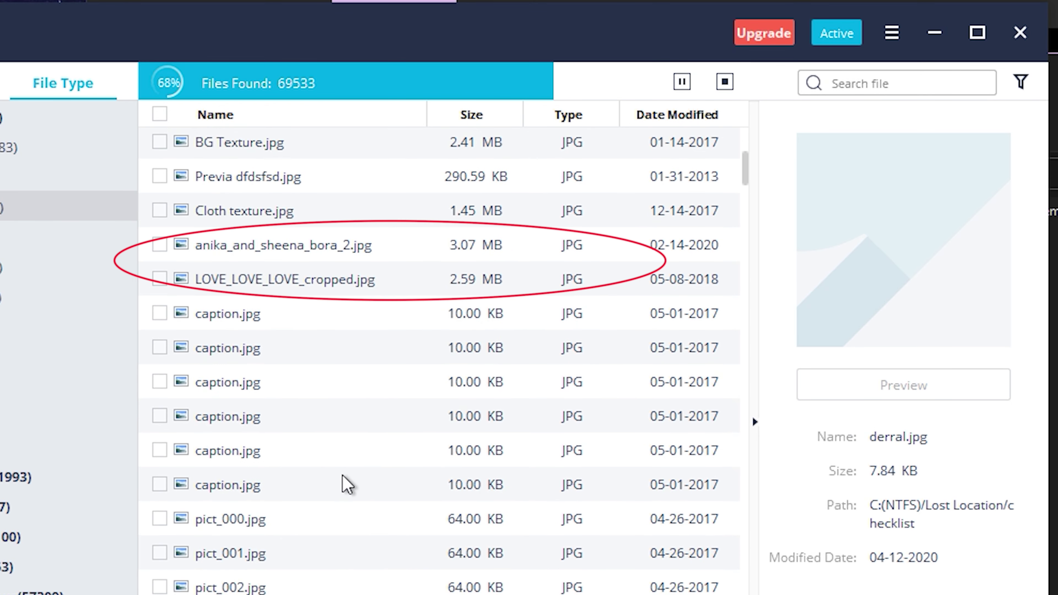
scroll(317, 417, down, 1)
Step: Preview LOVE_LOVE_LOVE_cropped.jpg and the beach photo, then tick both for recovery
click(267, 215)
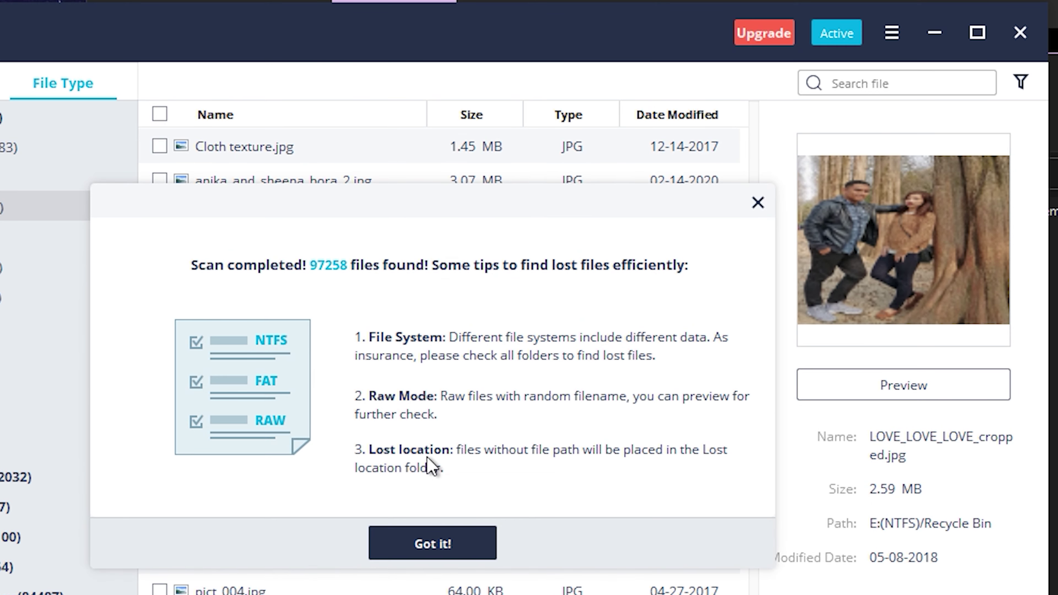
click(433, 543)
click(254, 215)
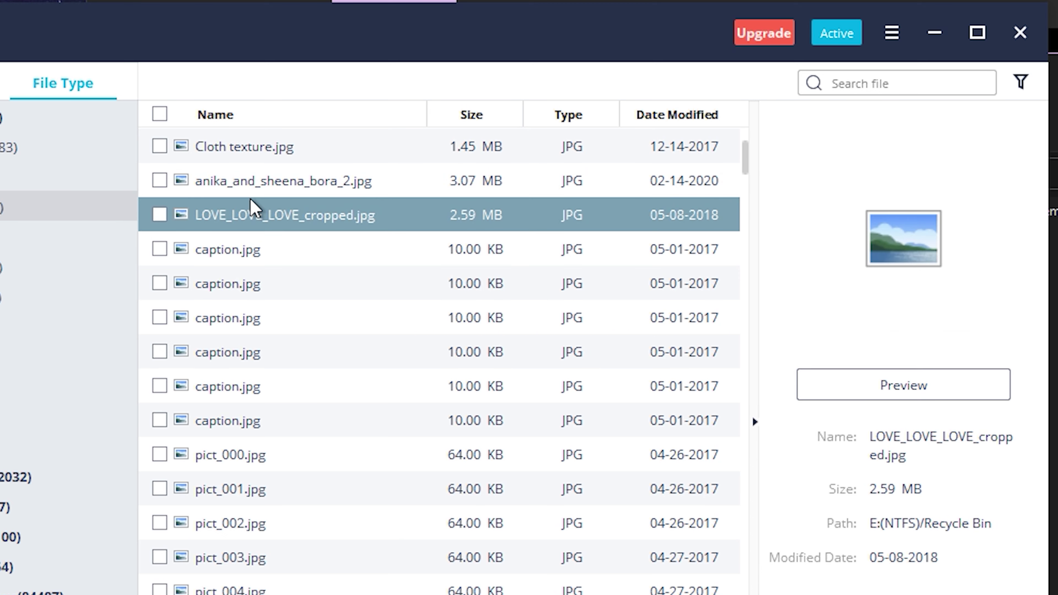
scroll(253, 201, up, 4)
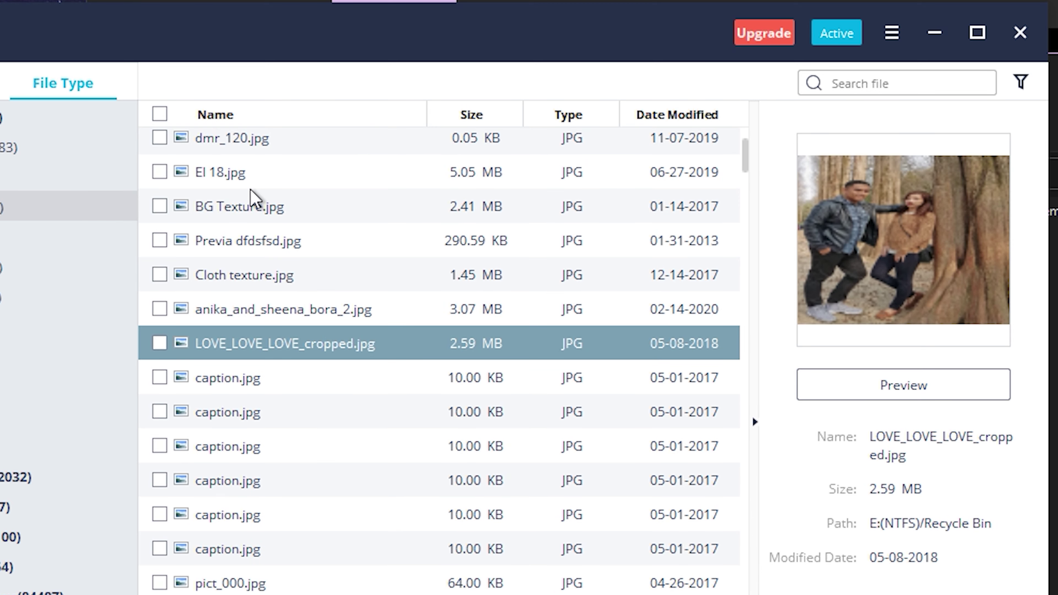
click(309, 450)
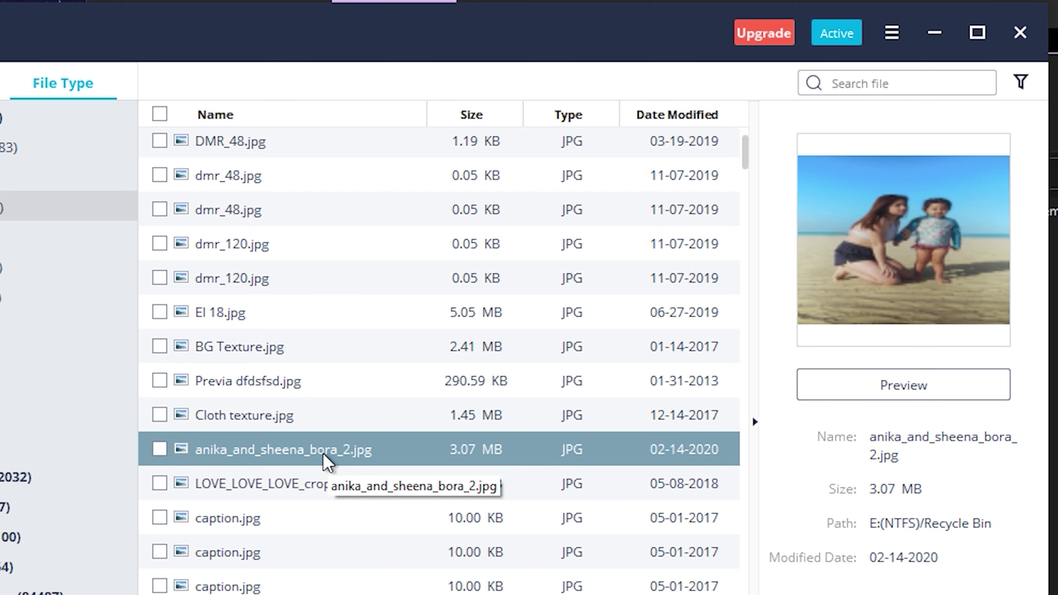
click(331, 490)
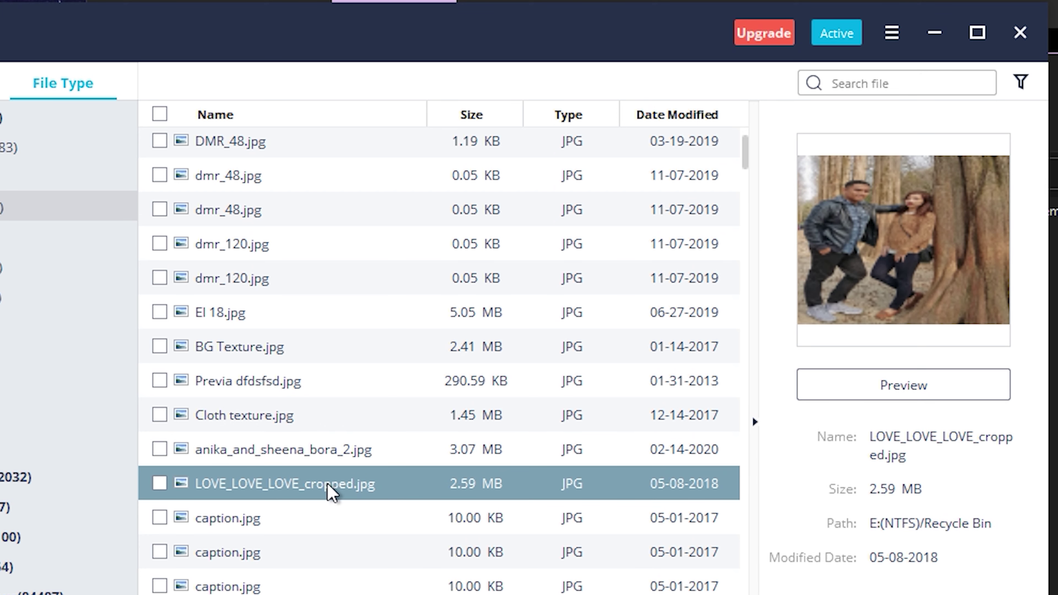
click(159, 484)
click(159, 449)
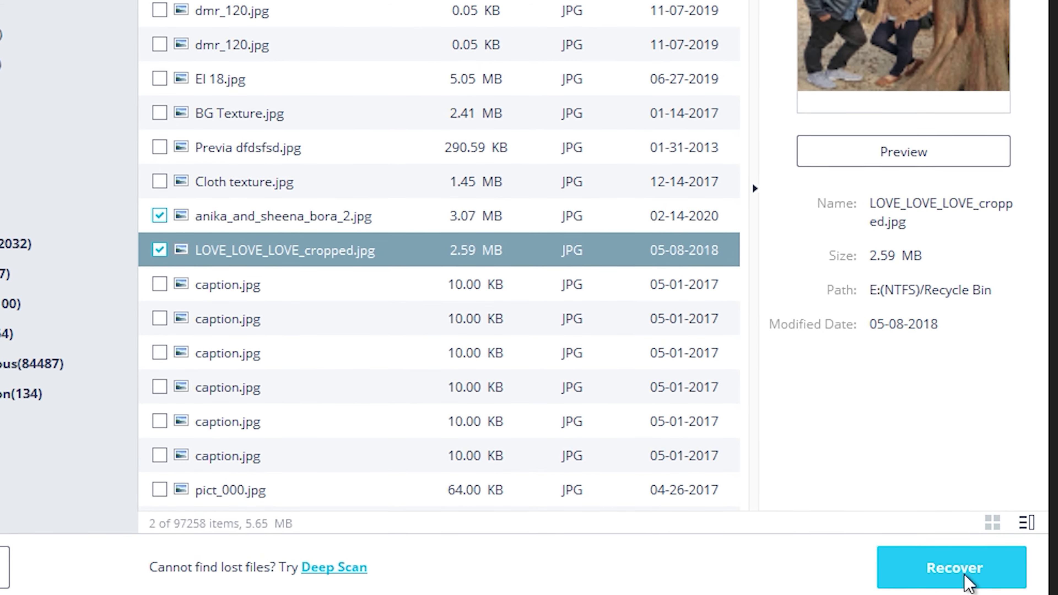
Step: Recover the two marked photos without upgrading, and choose a drive to save them to
click(966, 577)
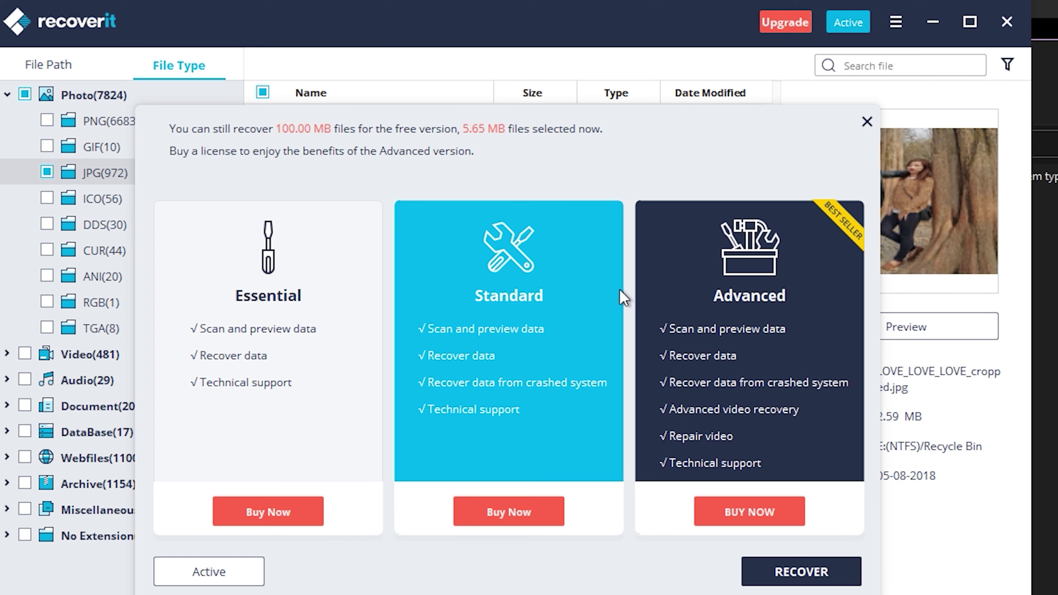
click(785, 577)
click(625, 356)
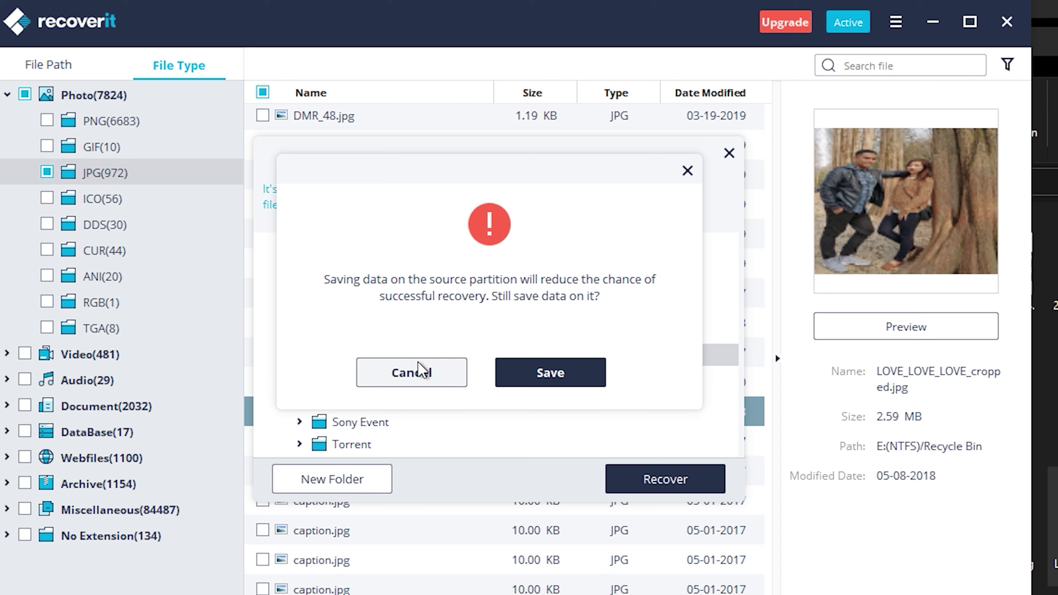
Step: Pick D: [2020 Storage] instead of the source partition and recover the photos there
click(416, 367)
scroll(318, 339, up, 10)
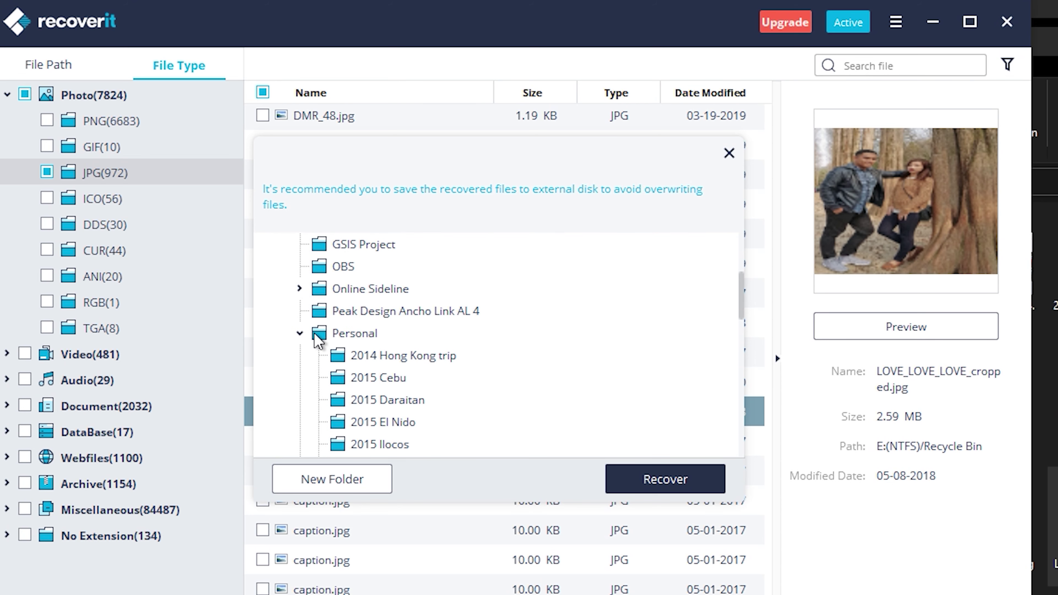
scroll(303, 333, up, 3)
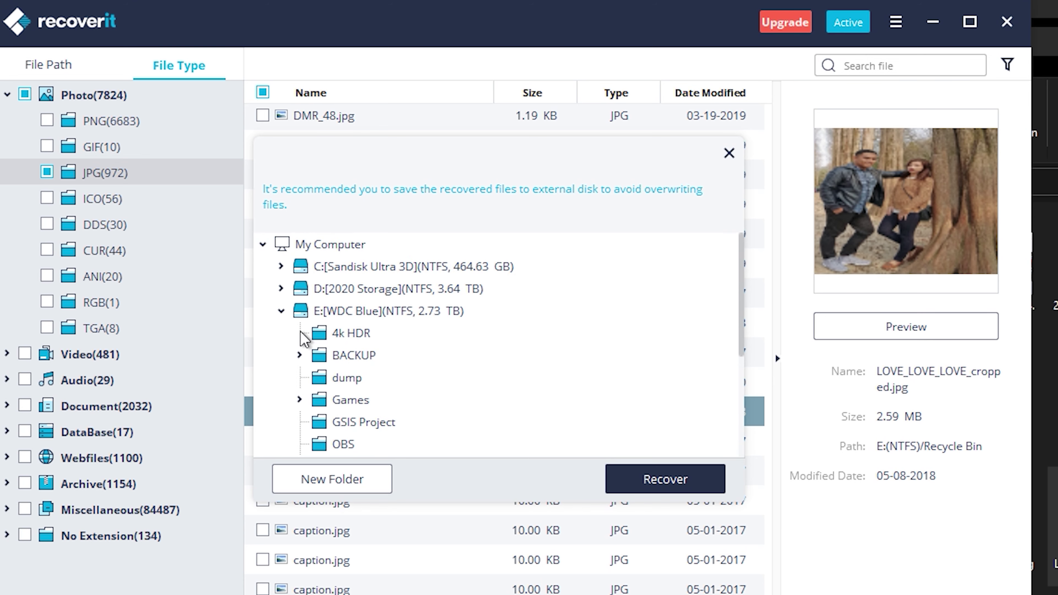
click(282, 311)
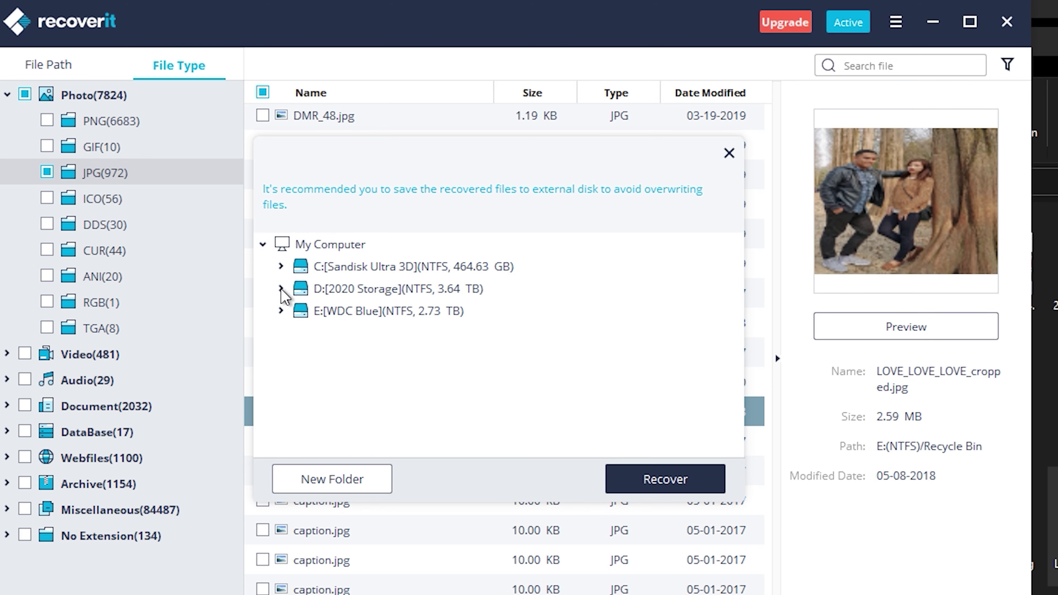
click(282, 289)
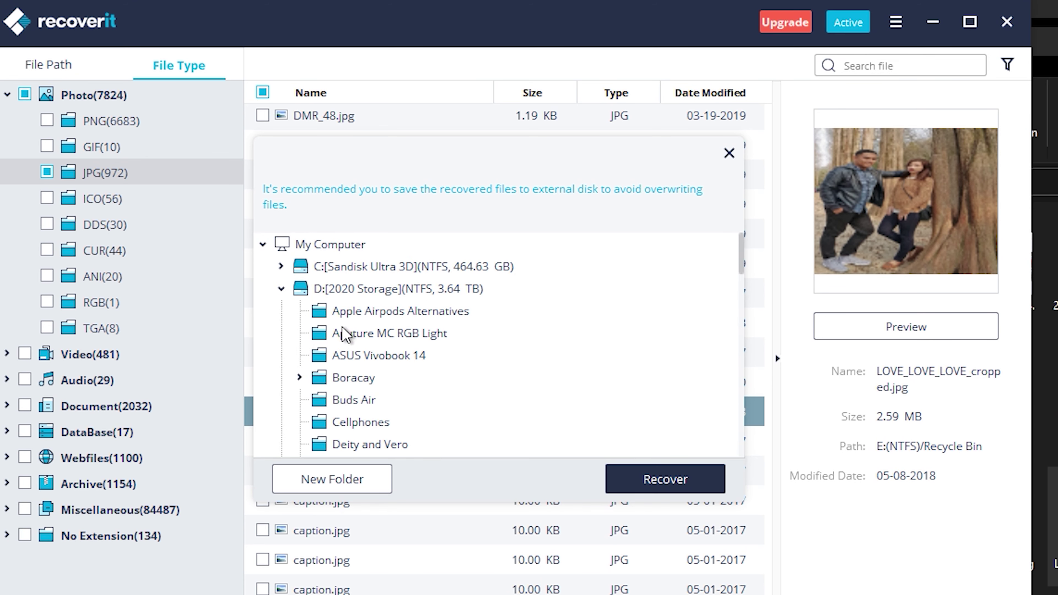
scroll(480, 394, down, 10)
scroll(479, 395, up, 10)
click(372, 298)
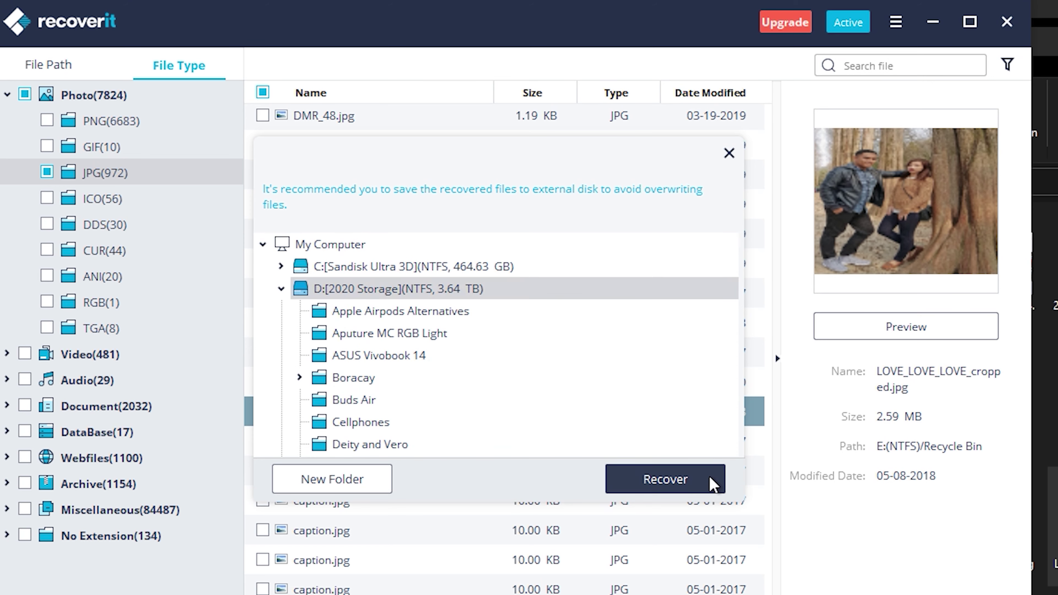
click(682, 484)
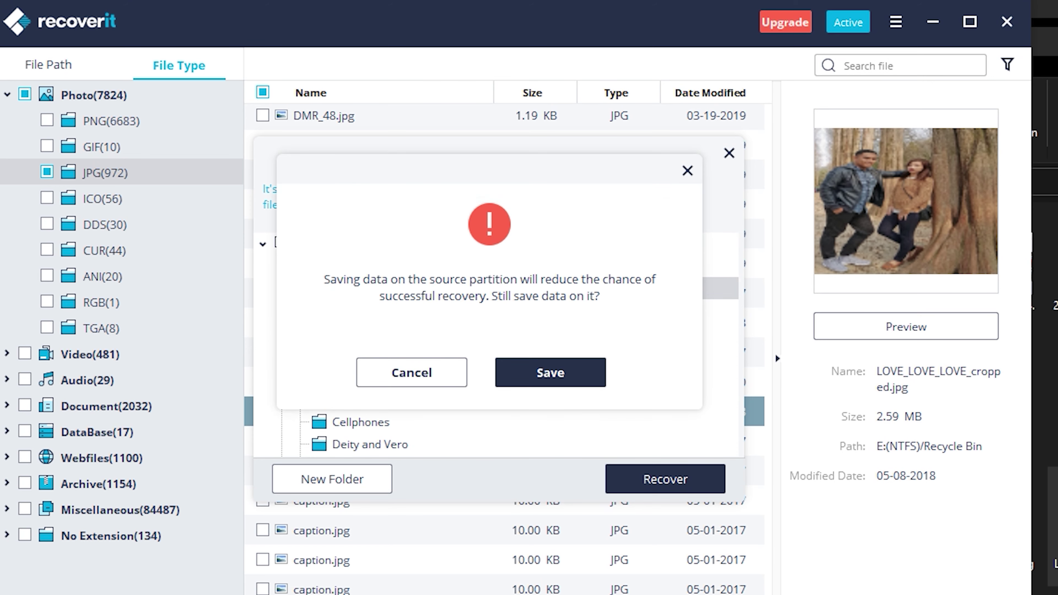
click(577, 376)
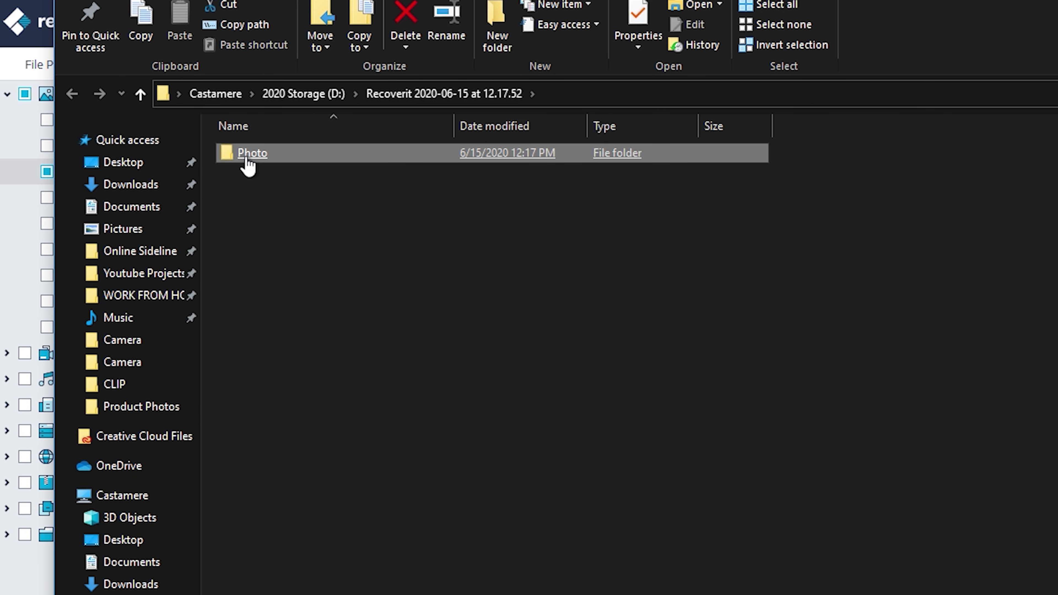
Step: Open the recovered Photo\JPG folder on D: and view the restored beach photo
double_click(248, 166)
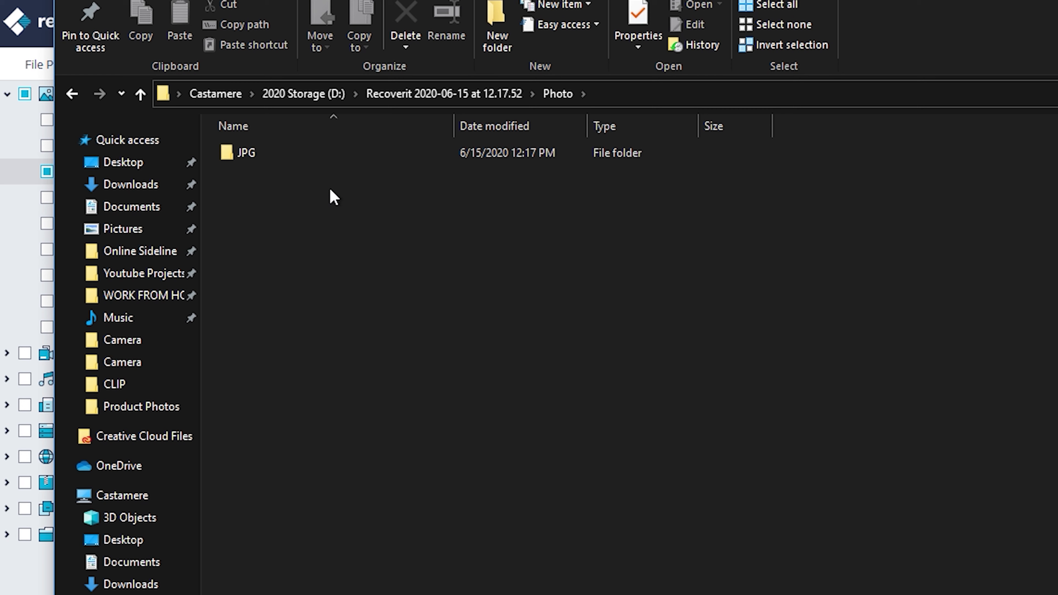
double_click(270, 160)
double_click(235, 173)
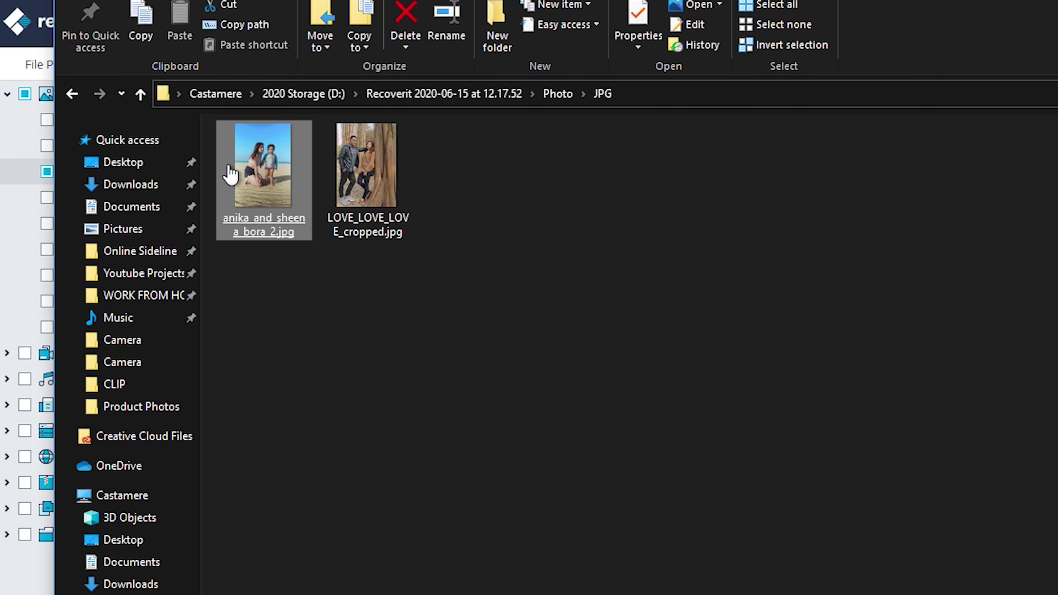